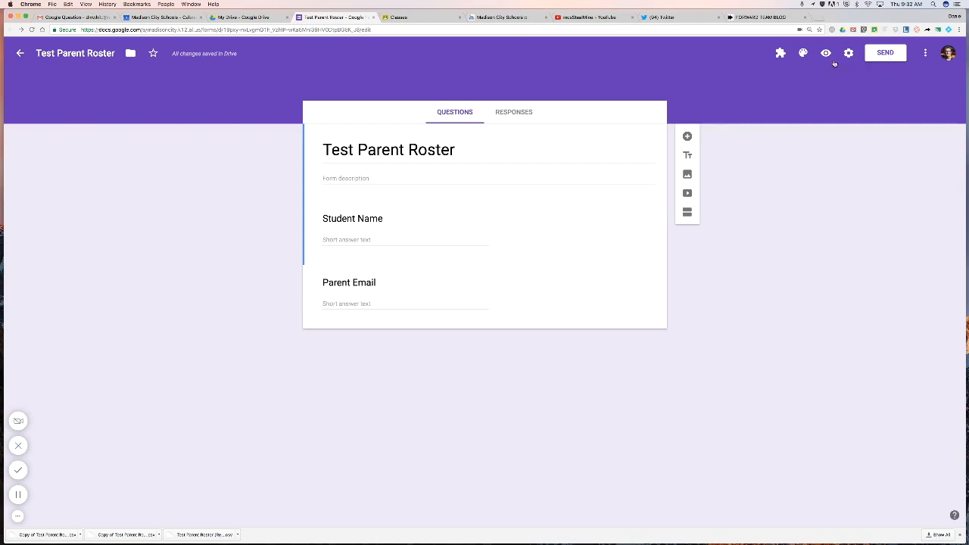
# Select the form's embed code in the send options, then close them.
pyautogui.click(880, 56)
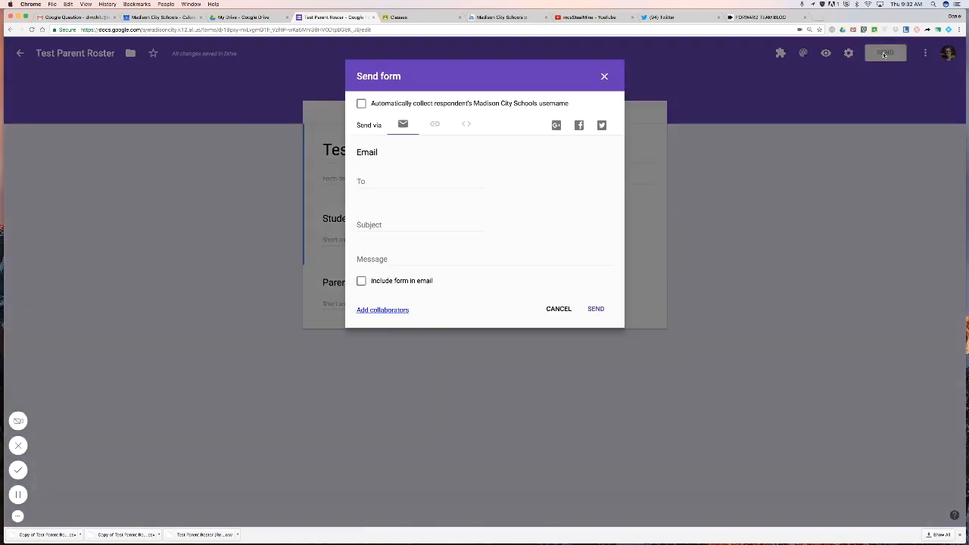
pyautogui.click(466, 126)
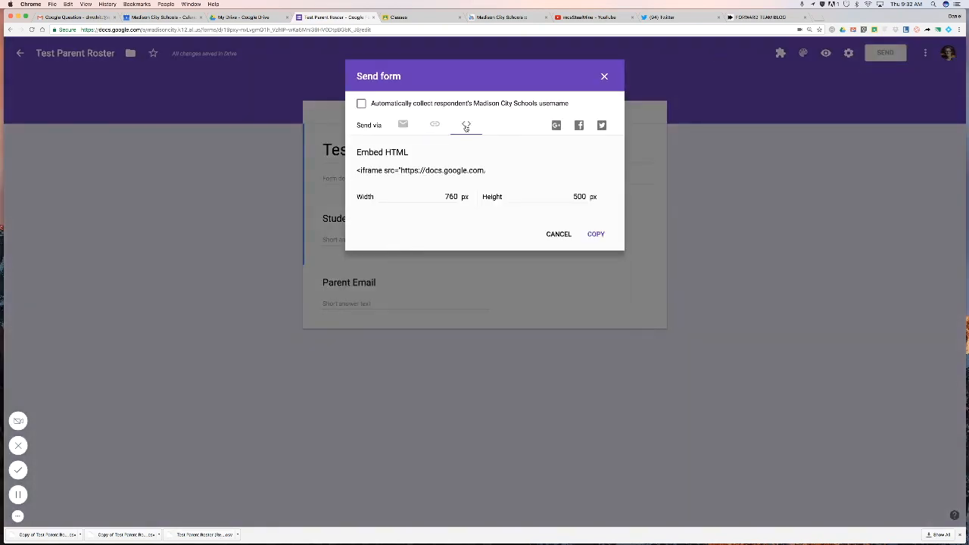
pyautogui.click(371, 170)
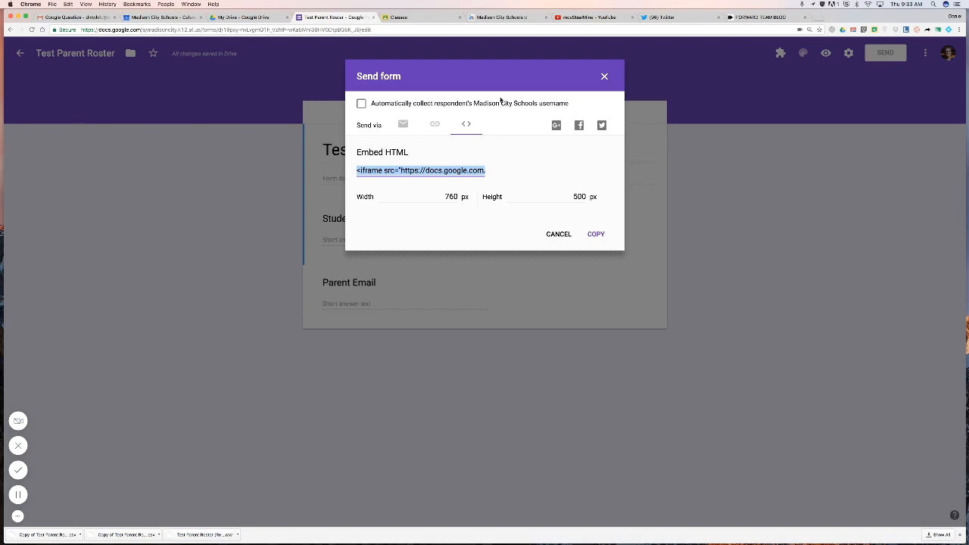
pyautogui.click(604, 78)
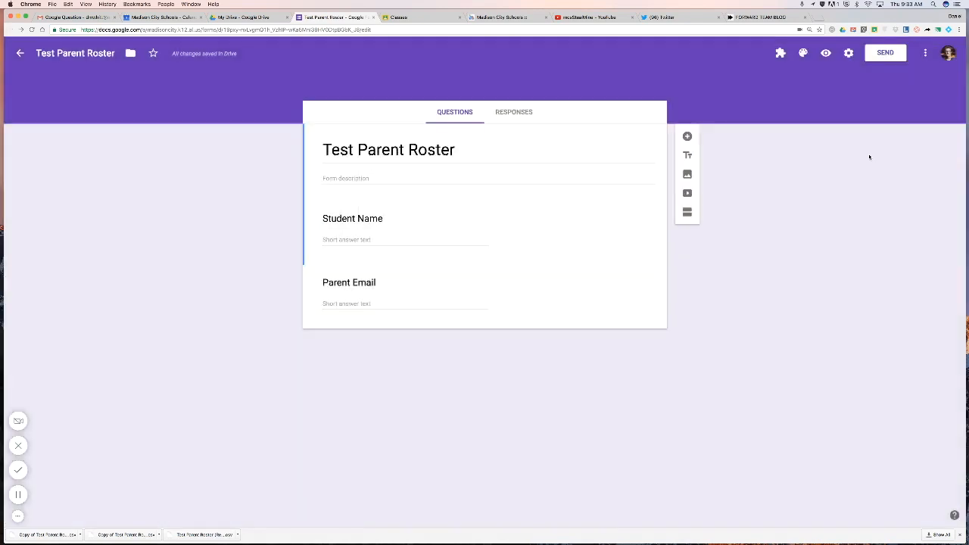
# In the form preview, submit a test response with a student's name and a parent's email.
pyautogui.click(826, 52)
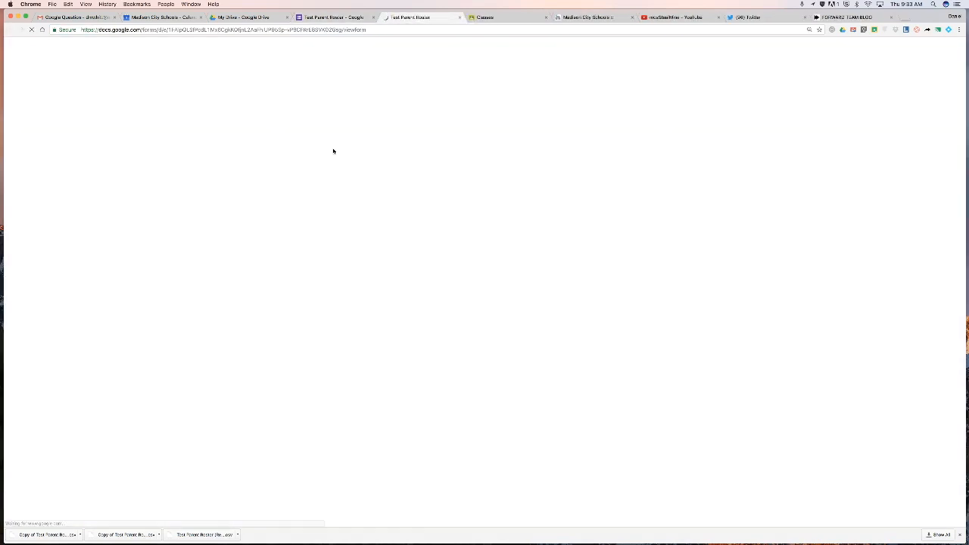
pyautogui.click(394, 211)
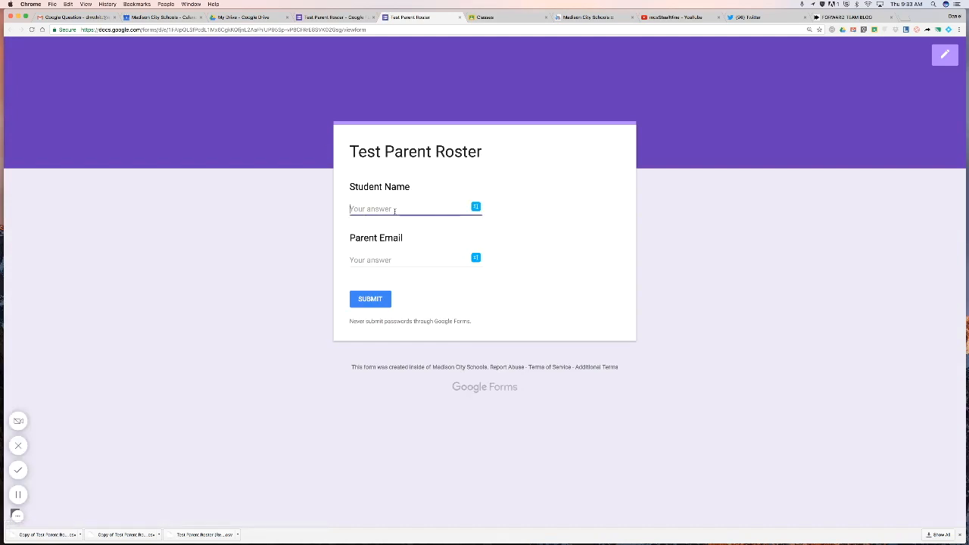
pyautogui.click(393, 257)
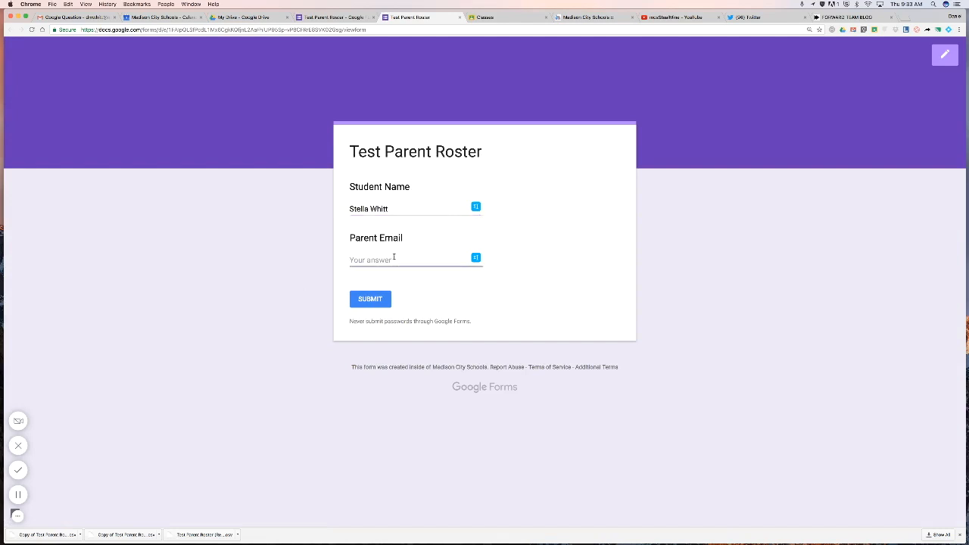
pyautogui.click(315, 349)
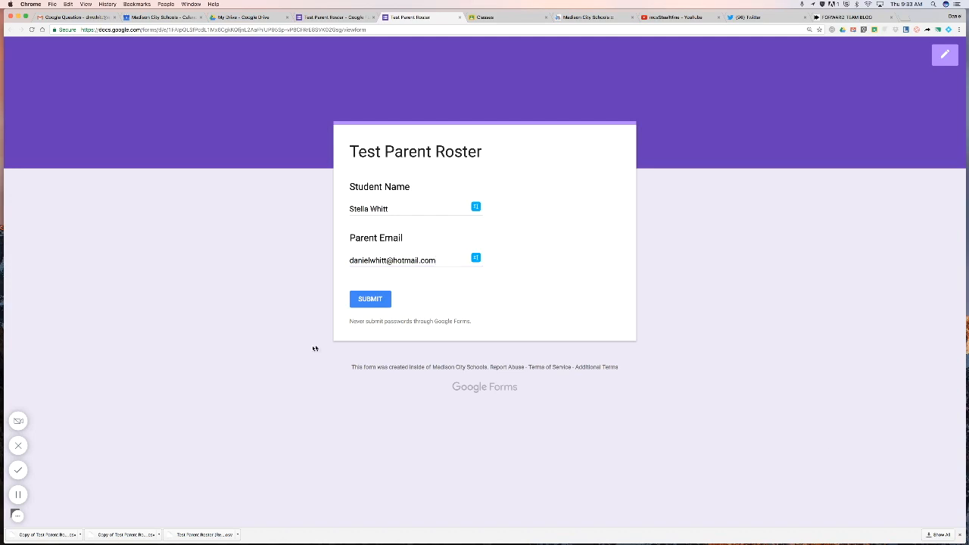
pyautogui.click(382, 297)
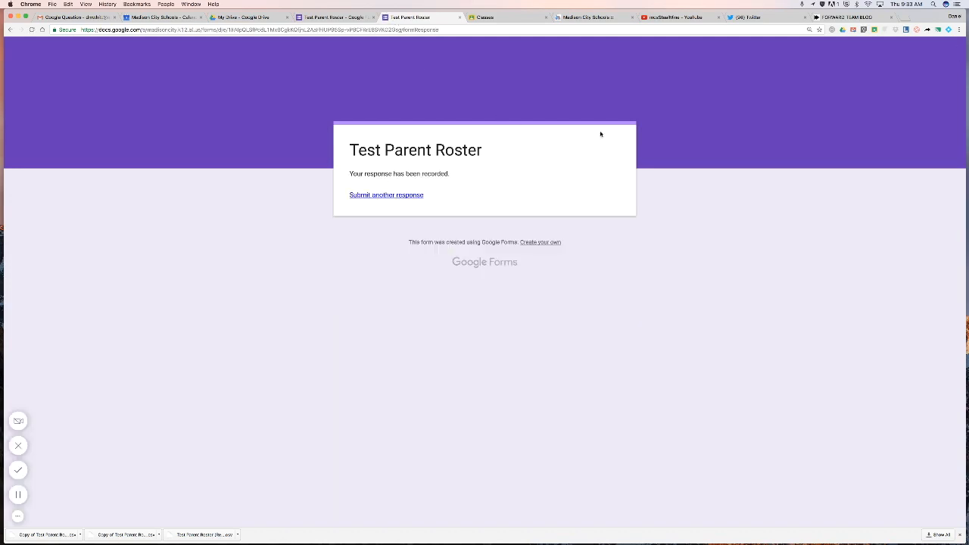
# Open the Test Parent Roster responses in their linked Google Sheets spreadsheet.
pyautogui.click(338, 21)
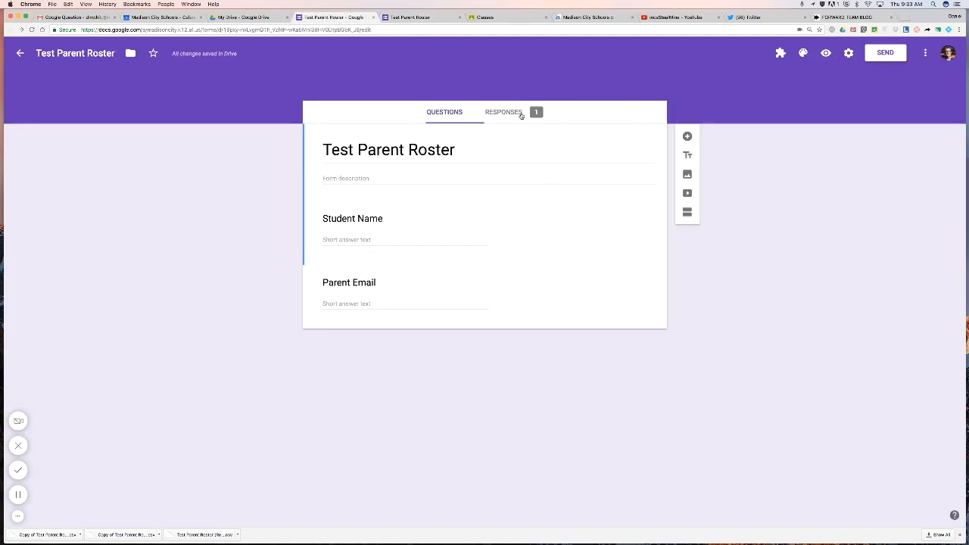
pyautogui.click(522, 116)
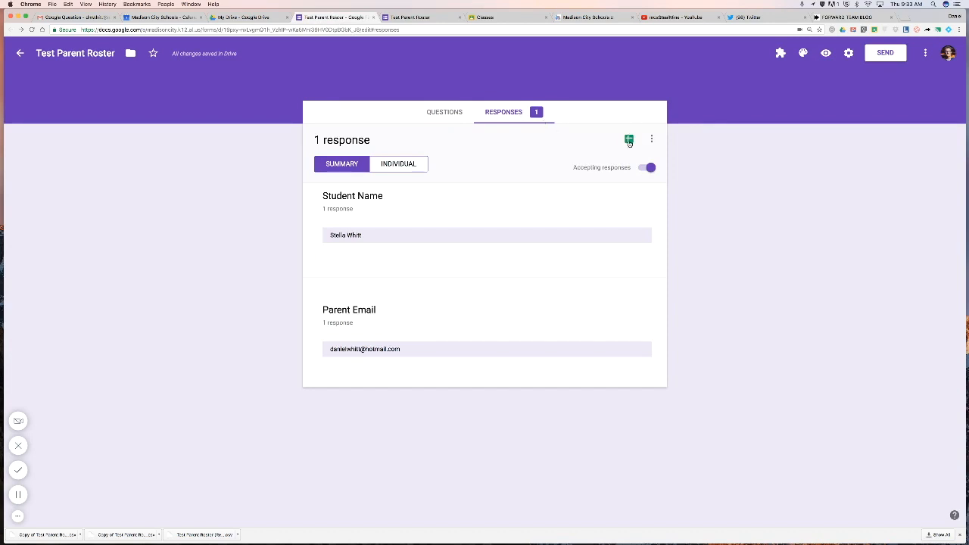
pyautogui.click(629, 140)
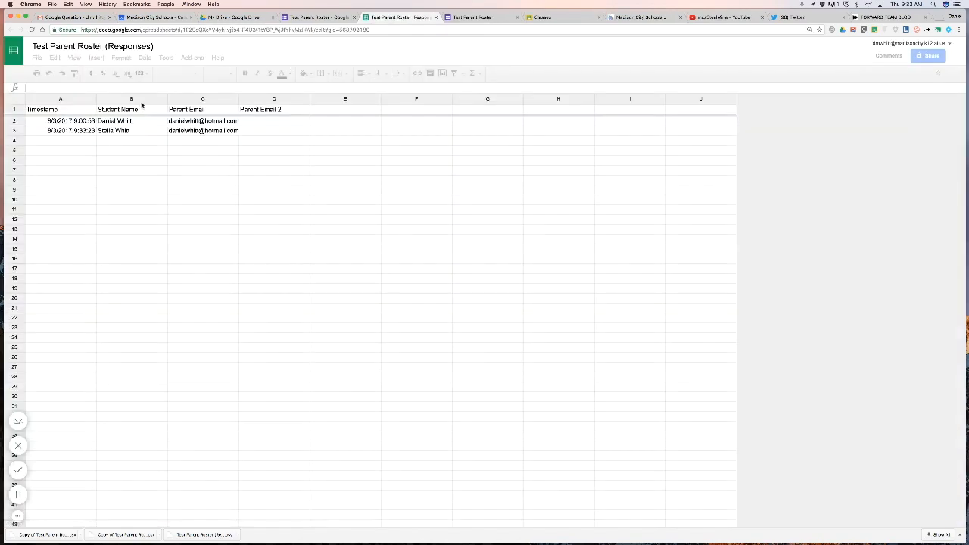
# Delete row 2, the older 9:00:53 response, and check the remaining entry.
pyautogui.click(10, 121)
pyautogui.rightClick(10, 122)
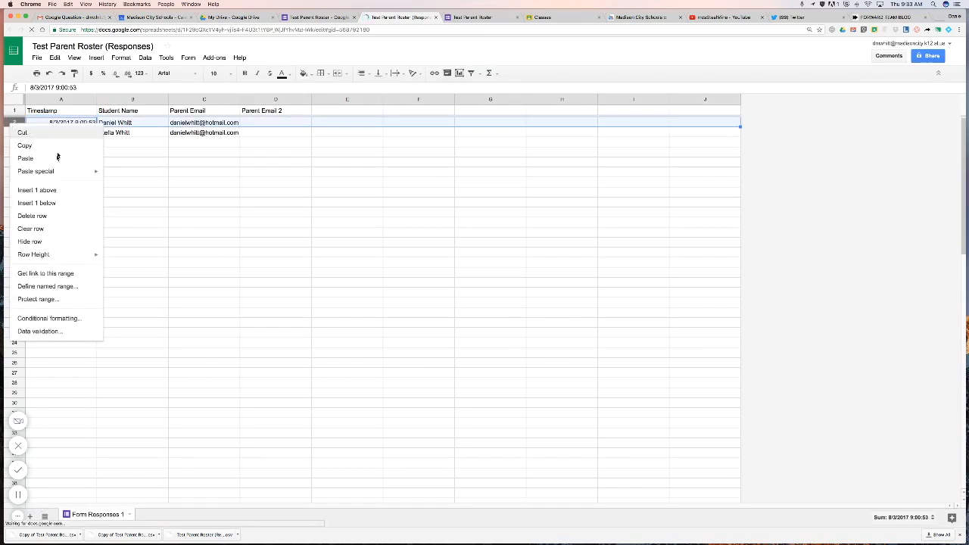
pyautogui.click(48, 219)
pyautogui.click(252, 143)
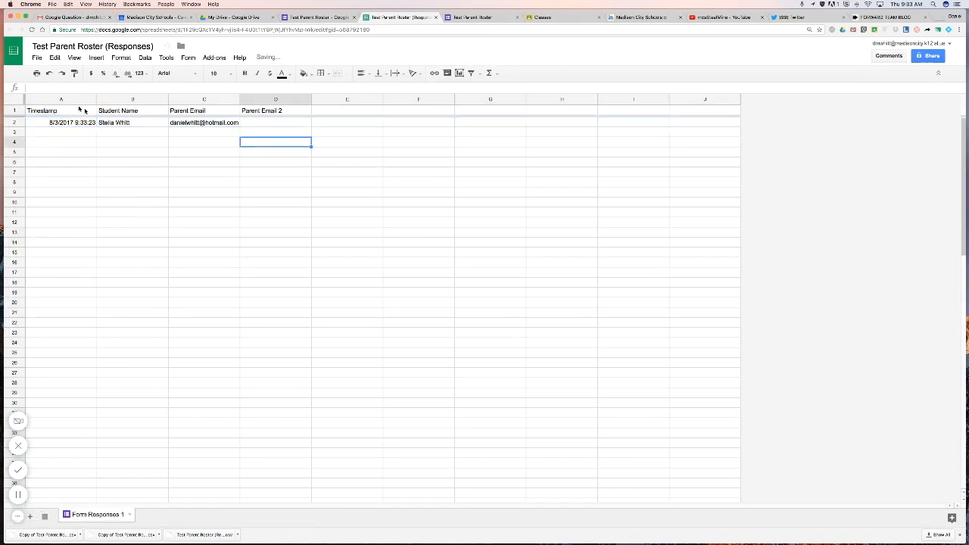
pyautogui.click(123, 124)
pyautogui.click(220, 123)
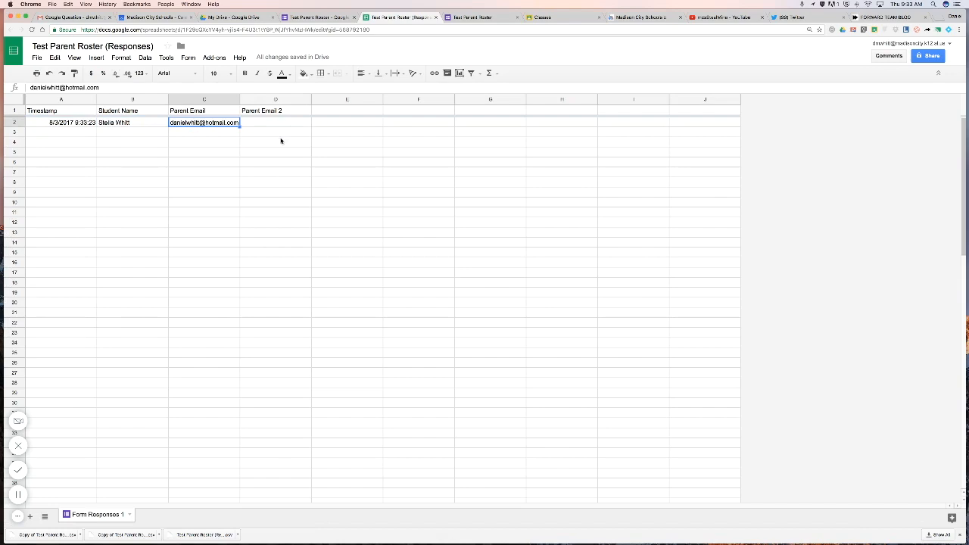
# Delete the empty Parent Email 2 column D.
pyautogui.click(267, 100)
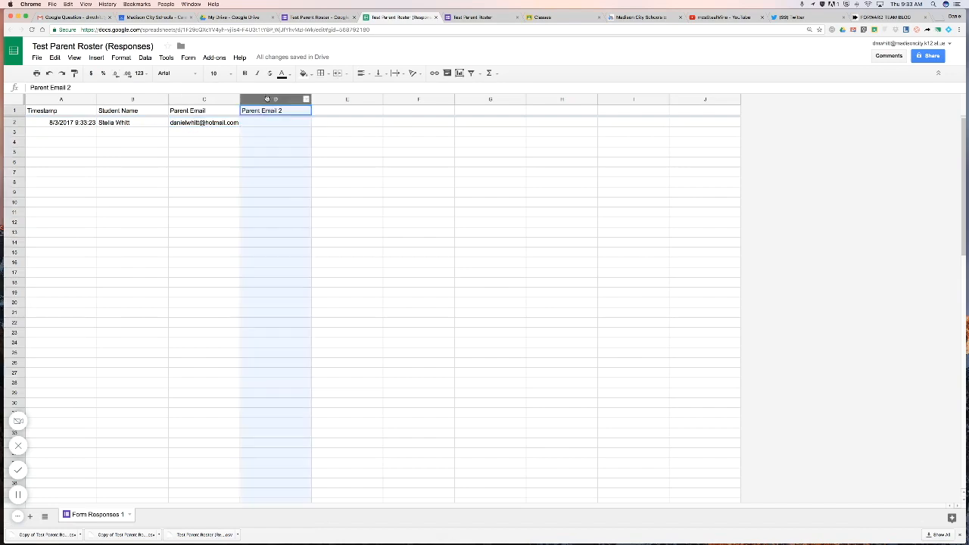
pyautogui.rightClick(267, 99)
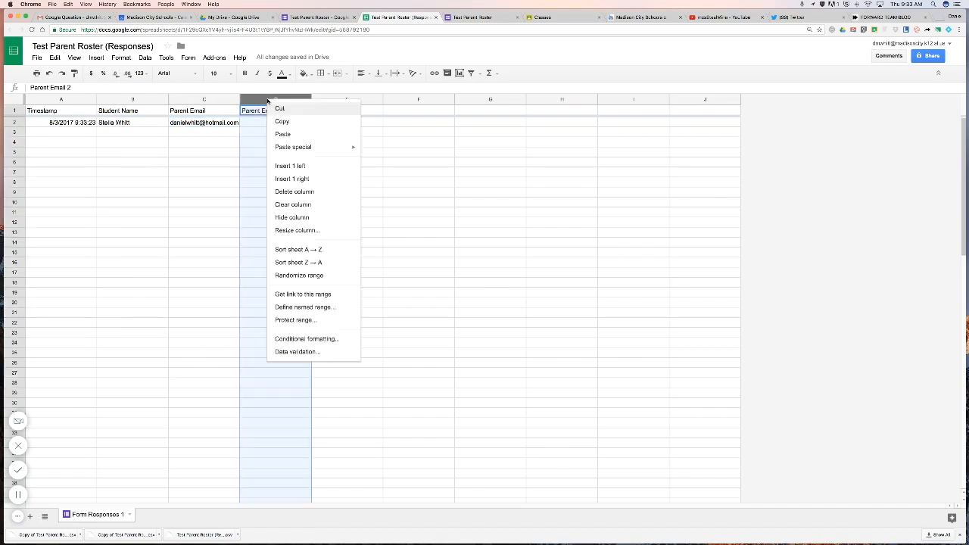
pyautogui.click(305, 192)
pyautogui.click(202, 140)
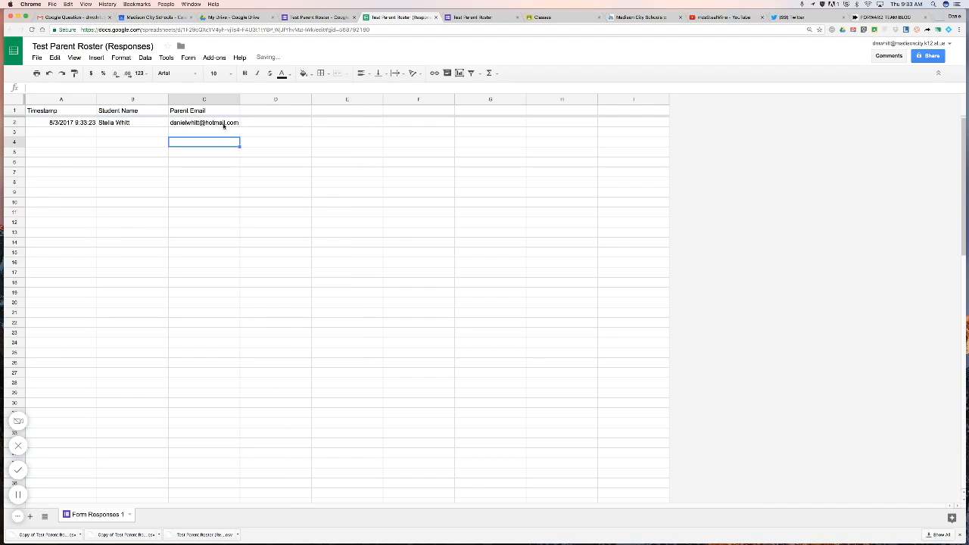
pyautogui.click(223, 126)
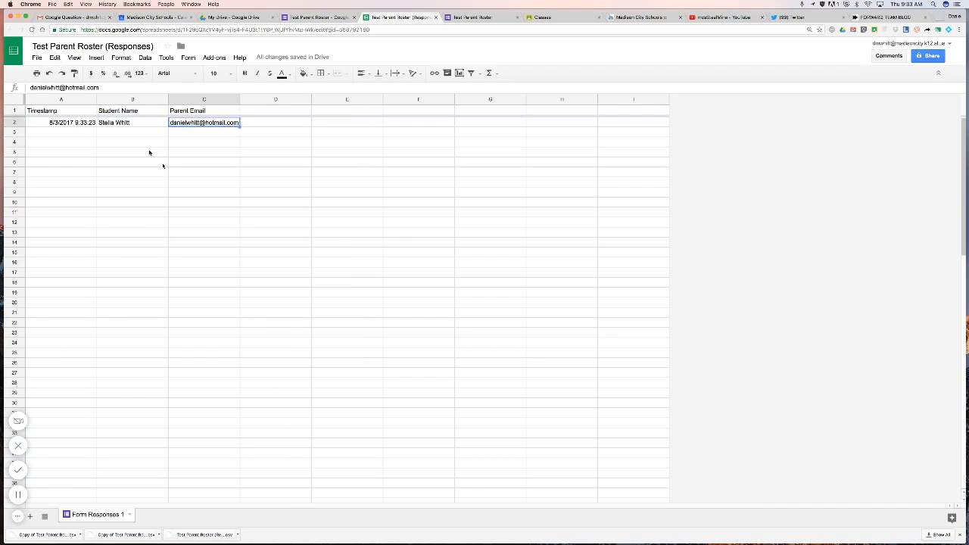
pyautogui.click(194, 185)
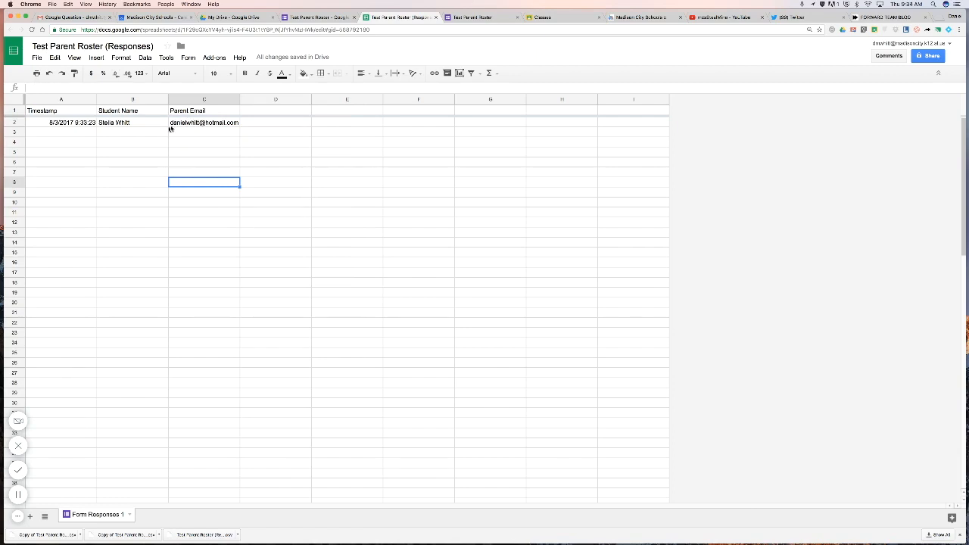
# Make a copy of the spreadsheet named 'CONTACT LABEL Test Parent Roster (Responses)'.
pyautogui.click(37, 58)
pyautogui.click(63, 132)
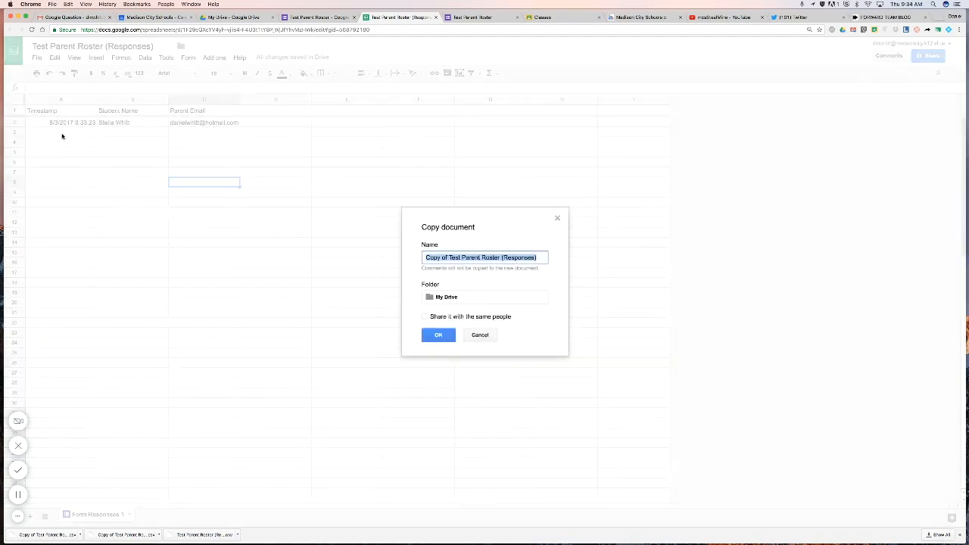
pyautogui.click(453, 257)
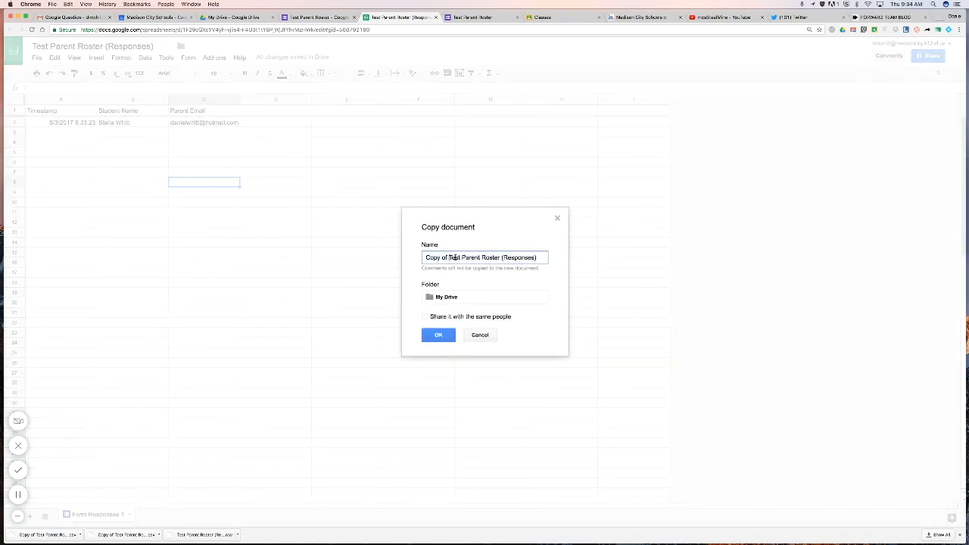
pyautogui.moveTo(450, 258); pyautogui.dragTo(346, 249)
pyautogui.press('BackSpace')
pyautogui.write('CONTACT')
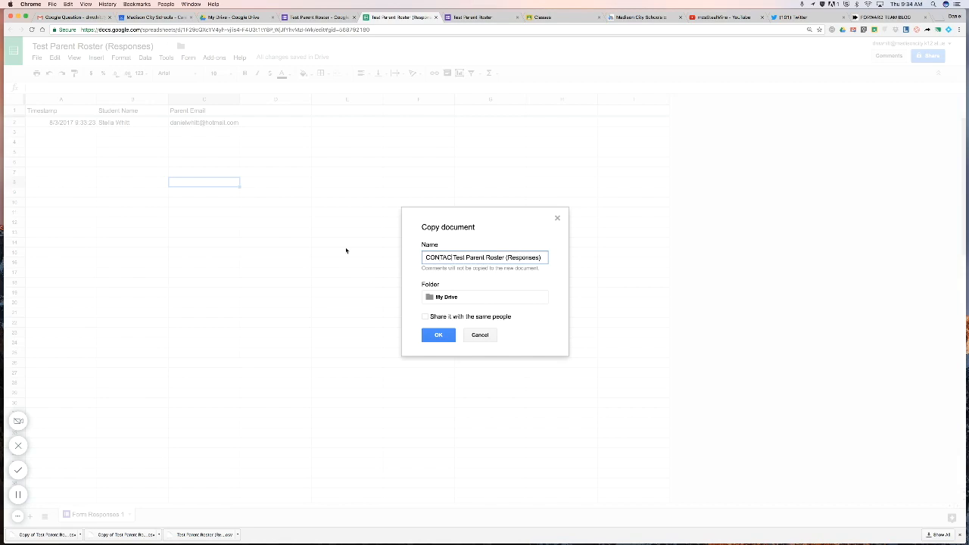
pyautogui.write(' LABELS')
pyautogui.press('BackSpace')
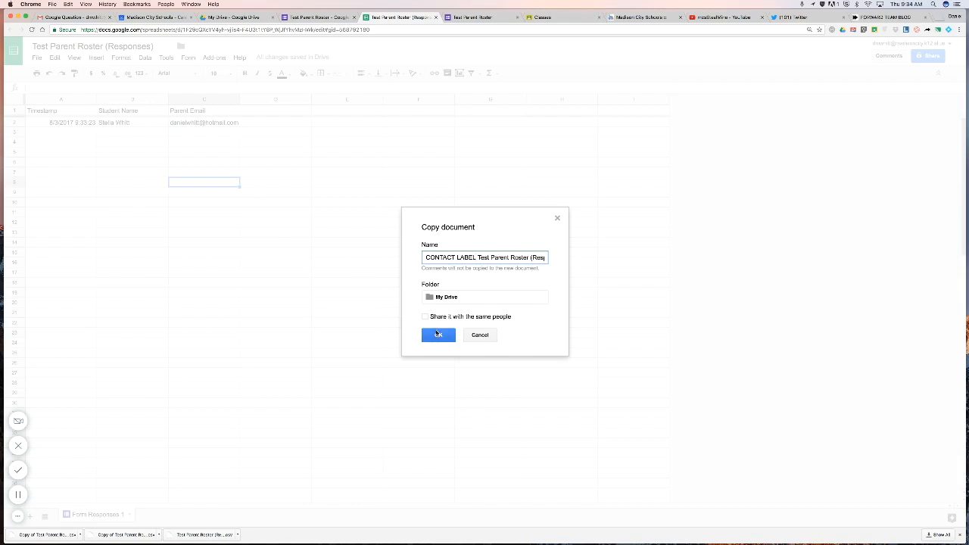
pyautogui.click(438, 335)
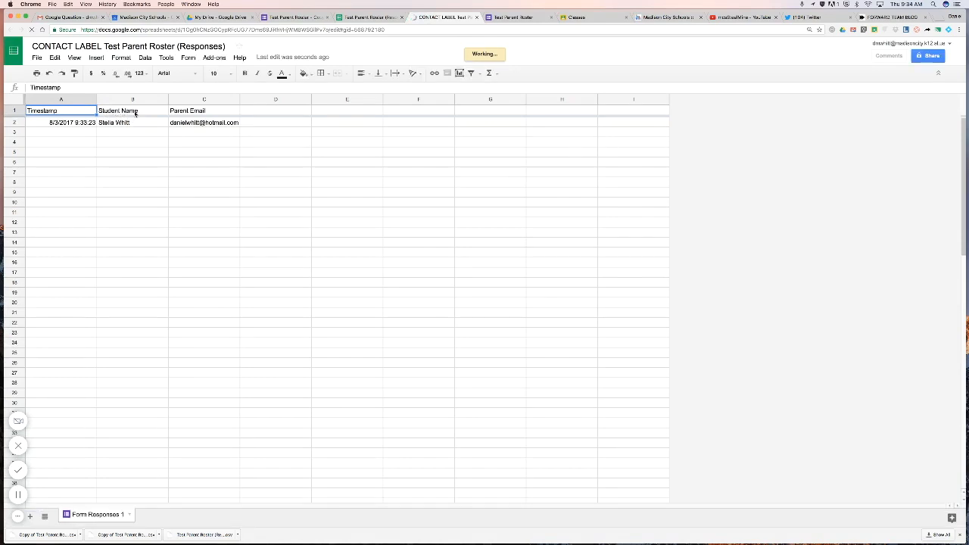
# Rename header B1 from Student Name to 'Name' and C1 from Parent Email to 'Email'.
pyautogui.click(134, 112)
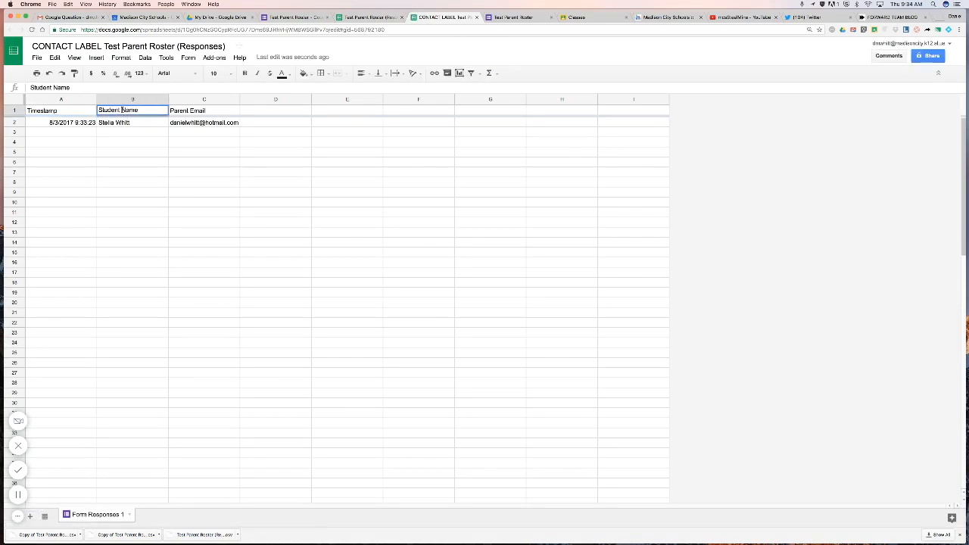
pyautogui.press('BackSpace')
pyautogui.press('BackSpace')
pyautogui.press('BackSpace')
pyautogui.press('BackSpace')
pyautogui.press('BackSpace')
pyautogui.press('BackSpace')
pyautogui.press('BackSpace')
pyautogui.press('BackSpace')
pyautogui.click(203, 157)
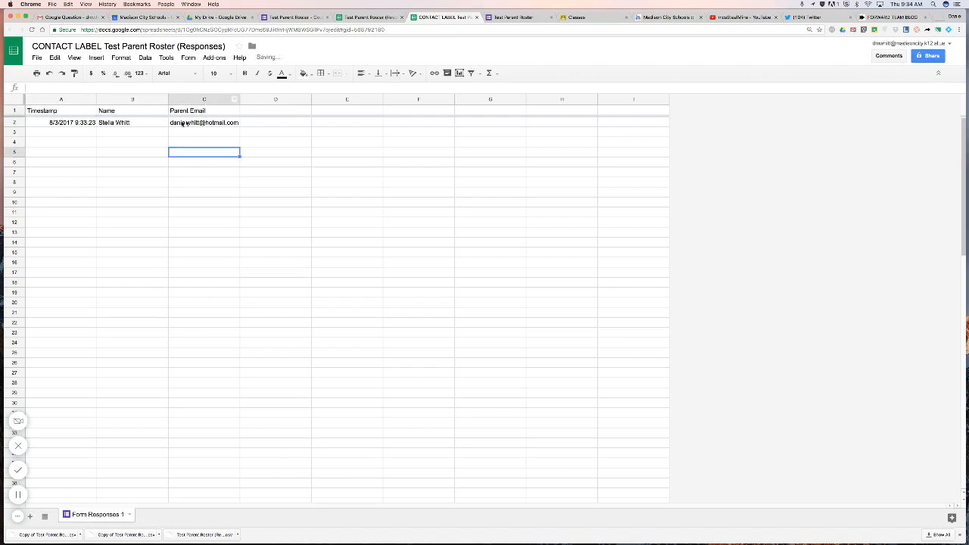
pyautogui.doubleClick(191, 111)
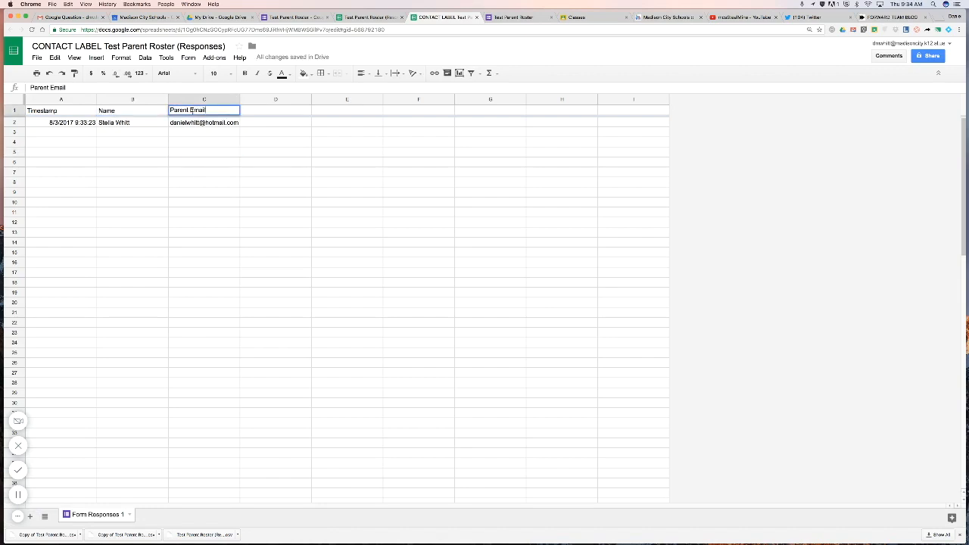
pyautogui.press('BackSpace')
pyautogui.press('BackSpace')
pyautogui.press('BackSpace')
pyautogui.press('BackSpace')
pyautogui.press('BackSpace')
pyautogui.press('BackSpace')
pyautogui.press('BackSpace')
pyautogui.click(216, 162)
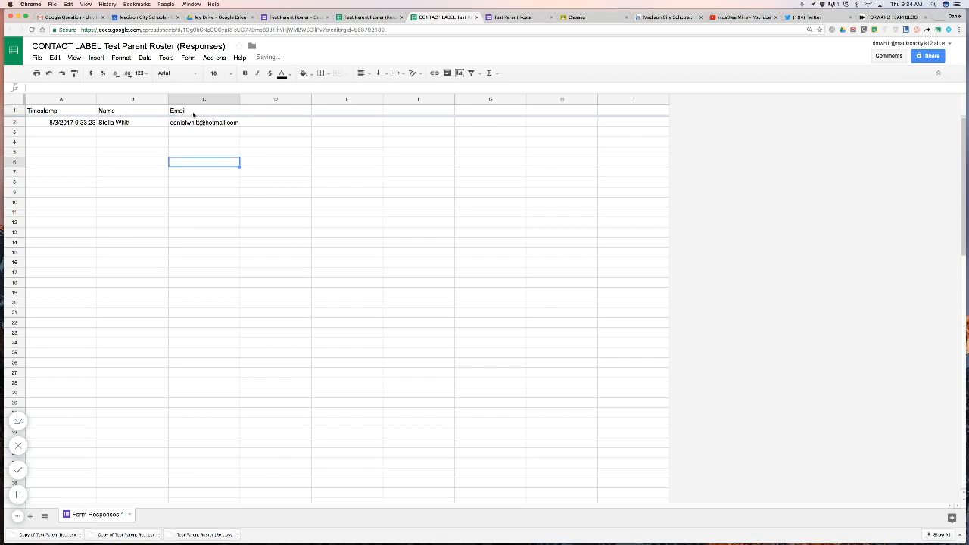
pyautogui.click(117, 112)
pyautogui.click(188, 113)
pyautogui.click(221, 165)
pyautogui.click(43, 59)
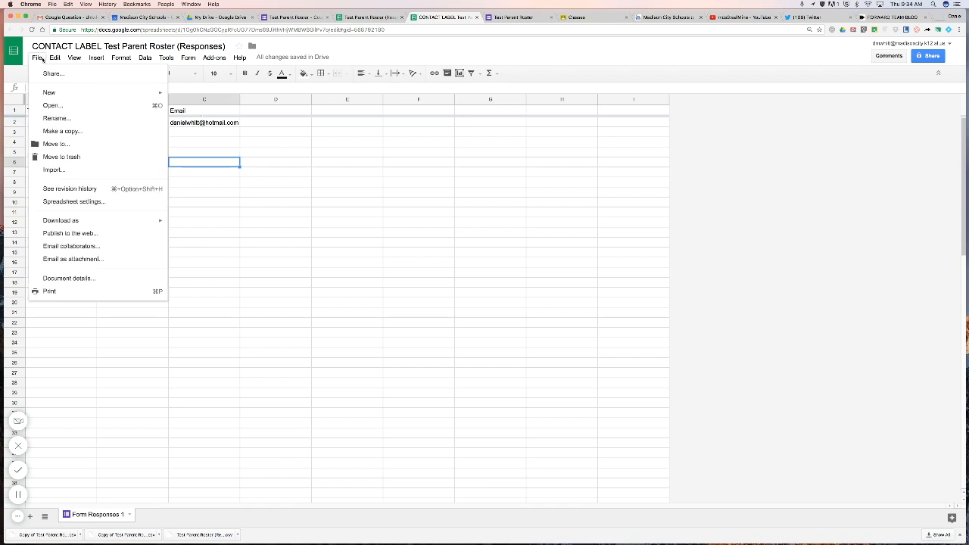
pyautogui.moveTo(121, 220)
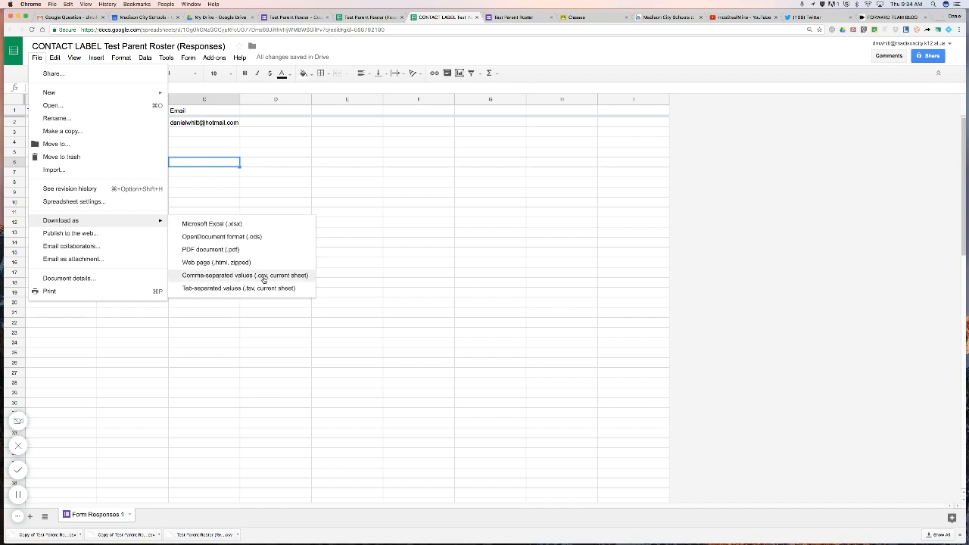
# Download the sheet as Form Responses 1.csv and confirm it is in Downloads.
pyautogui.click(264, 277)
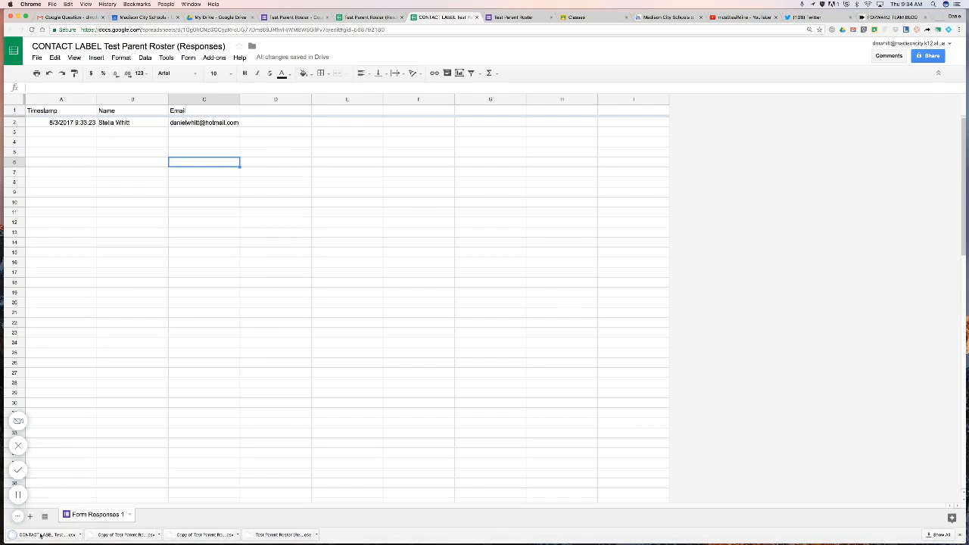
pyautogui.click(81, 536)
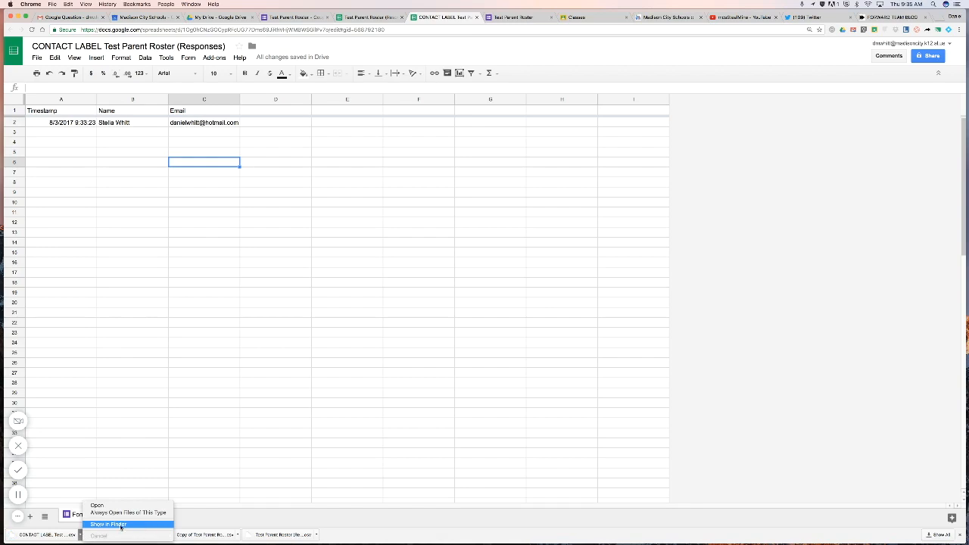
pyautogui.click(121, 525)
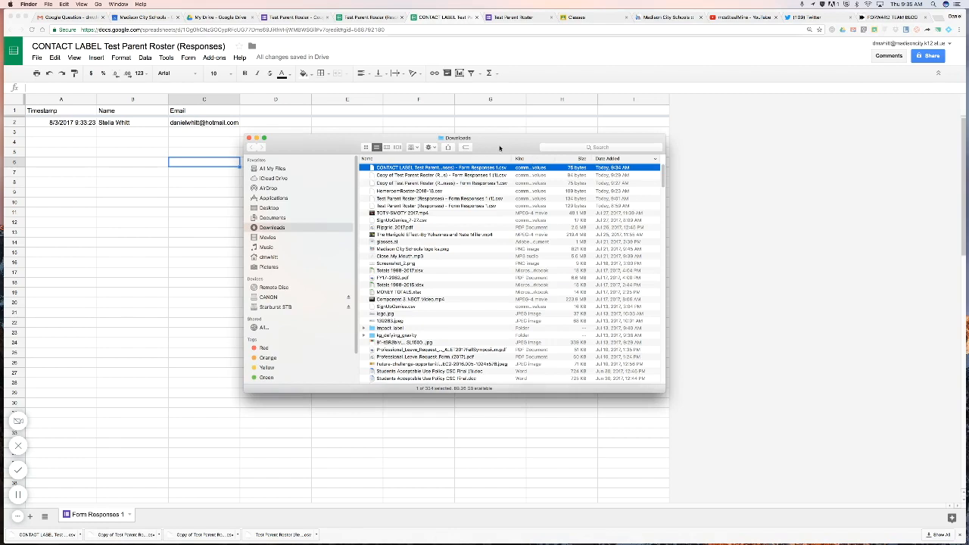
pyautogui.click(792, 192)
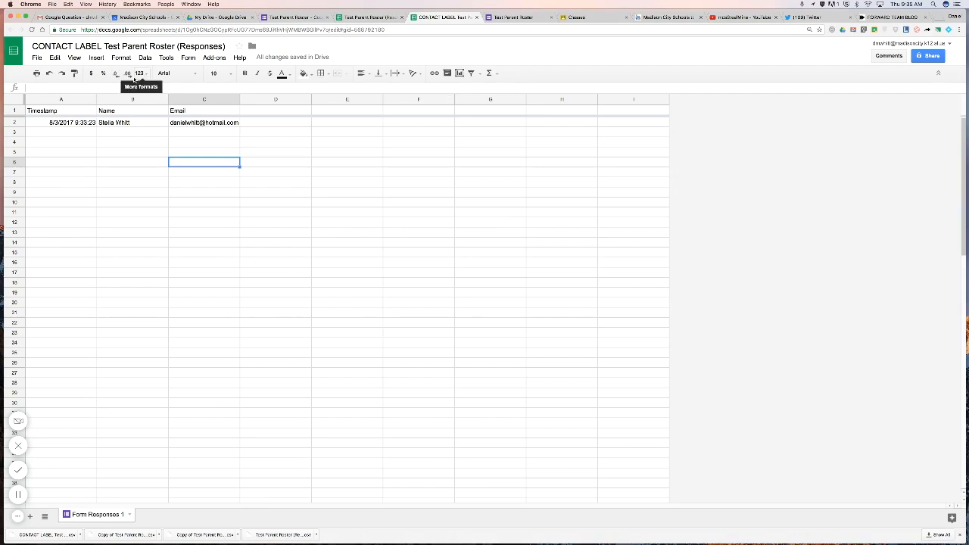
# Switch from Gmail's Mail view to Contacts and open the Google Contacts preview.
pyautogui.click(77, 17)
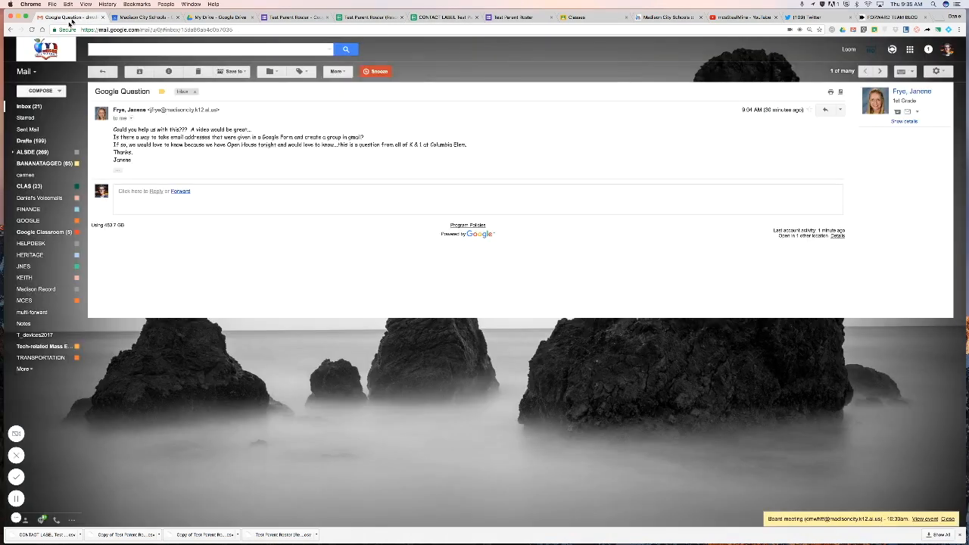
pyautogui.click(29, 72)
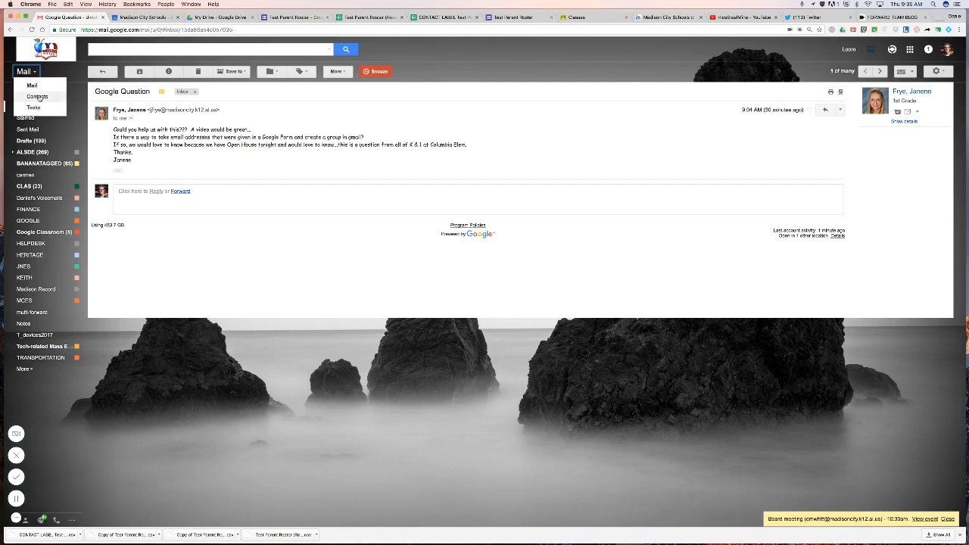
pyautogui.click(39, 97)
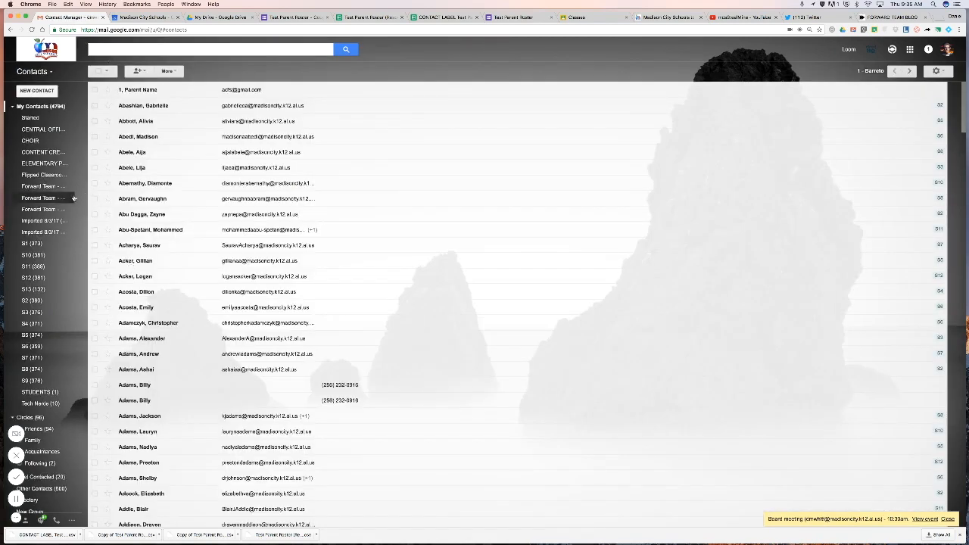
pyautogui.scroll(-1, 57, 281)
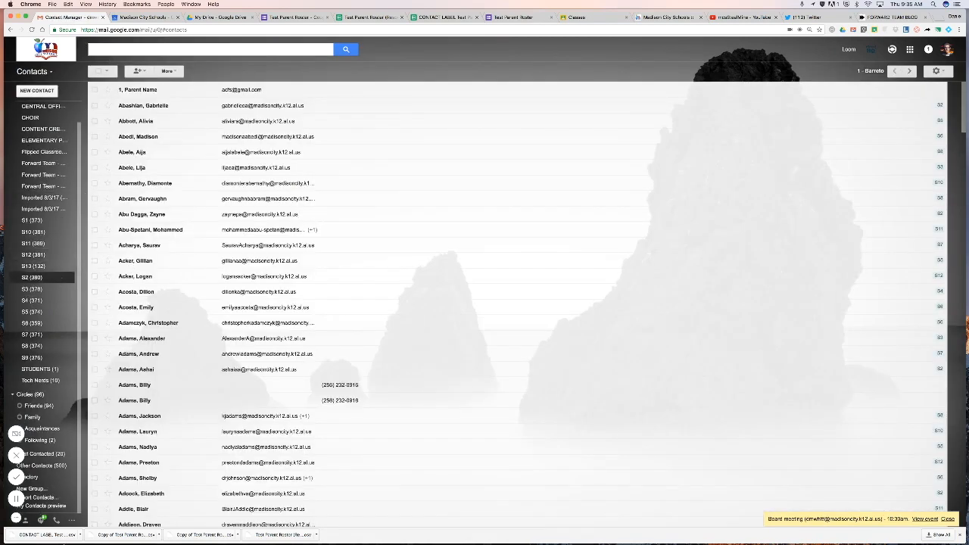
pyautogui.click(51, 506)
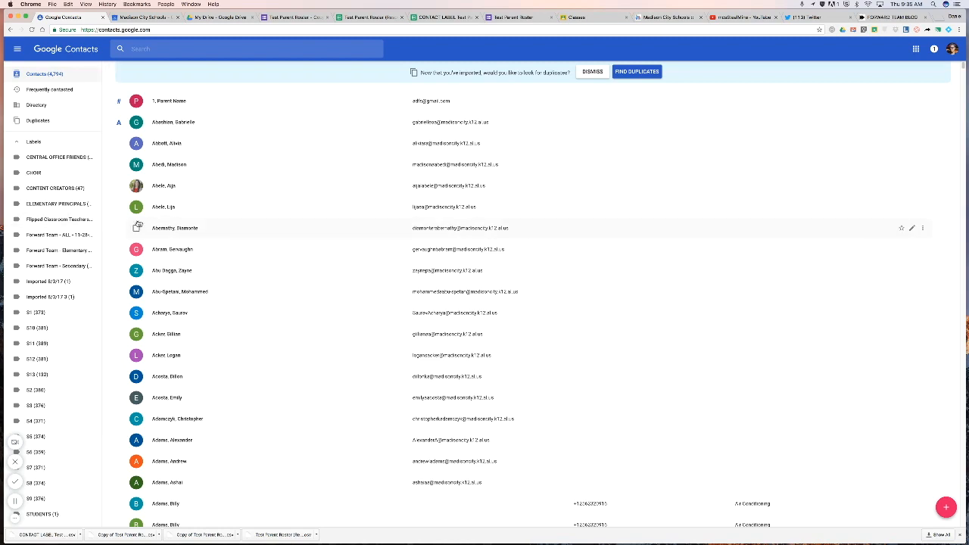
# Return to the old Contacts version and start importing contacts from a file.
pyautogui.scroll(-3, 43, 199)
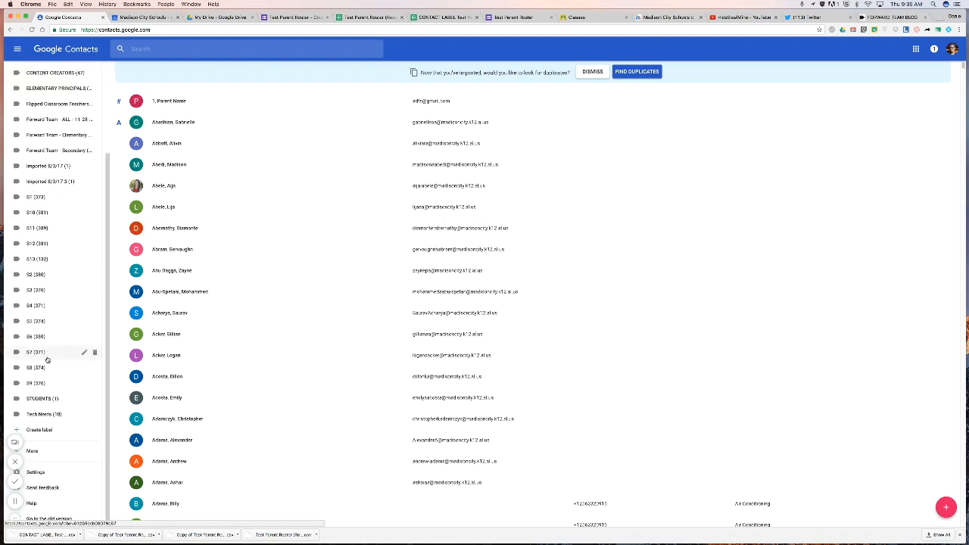
pyautogui.click(65, 521)
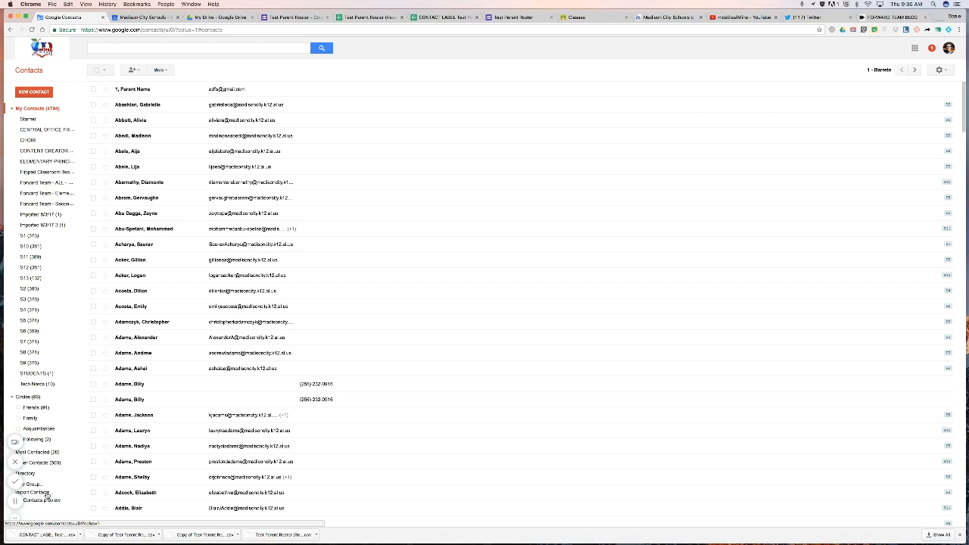
pyautogui.click(47, 493)
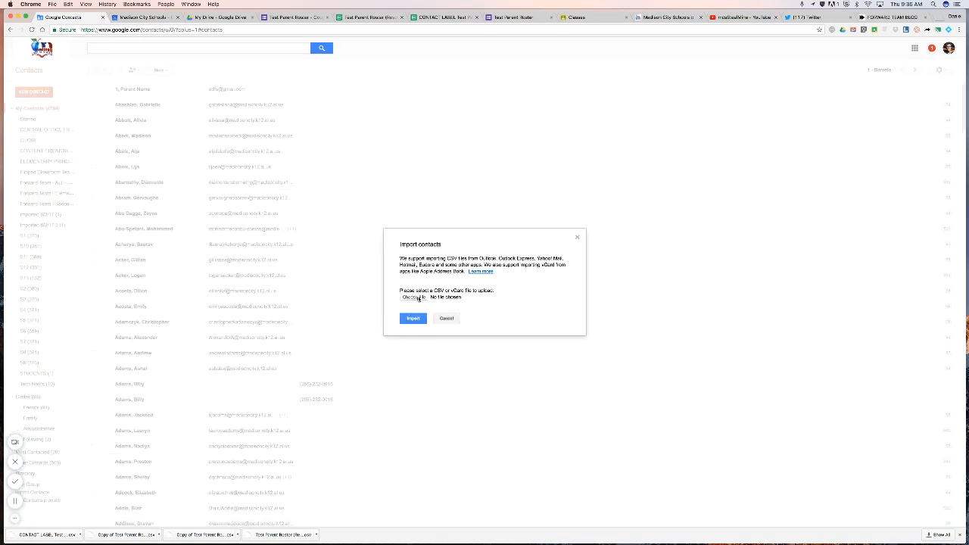
# Import the CONTACT LABEL Test Parent Roster CSV from the Downloads folder.
pyautogui.click(418, 298)
pyautogui.click(512, 44)
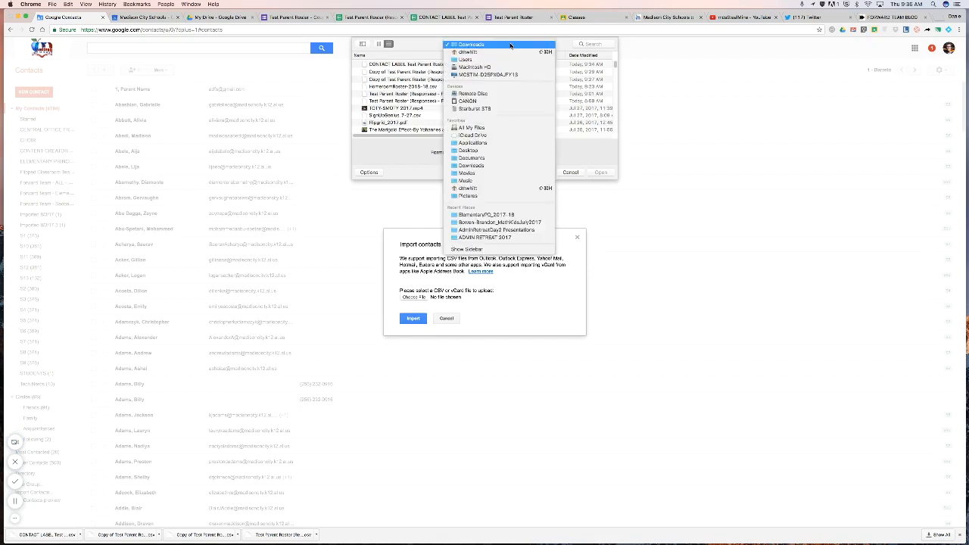
pyautogui.click(430, 44)
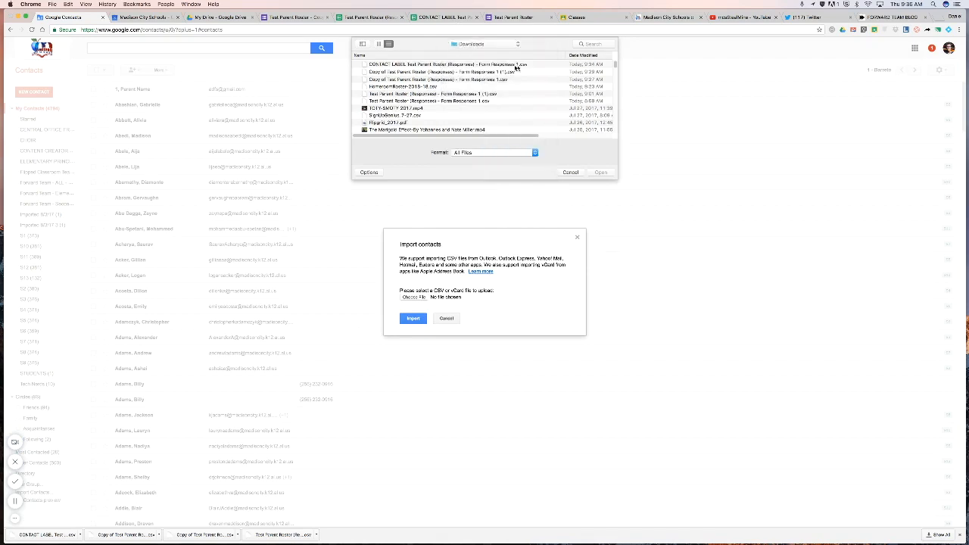
pyautogui.click(392, 67)
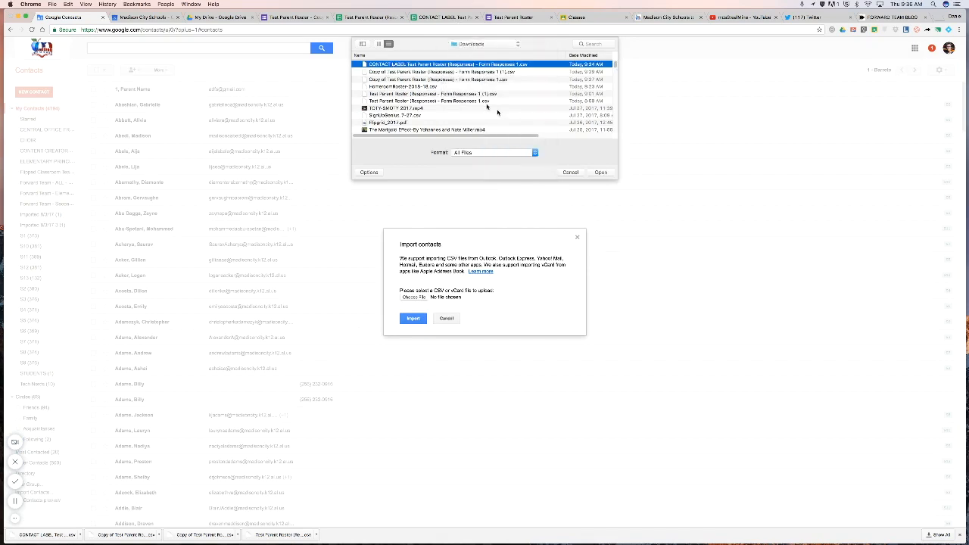
pyautogui.click(600, 172)
pyautogui.click(415, 319)
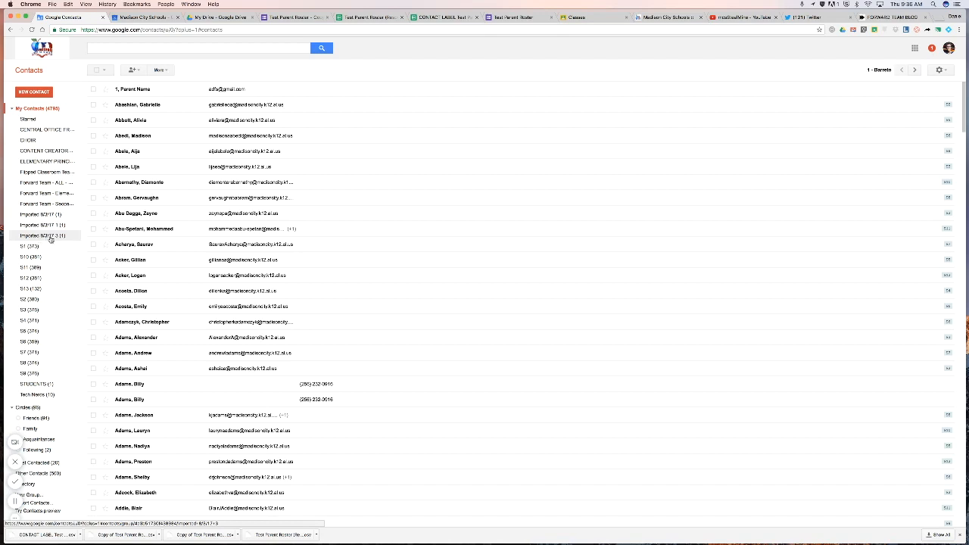
# Check the Imported 8/3/17 3 group's single contact, then switch to the Contacts preview.
pyautogui.click(31, 237)
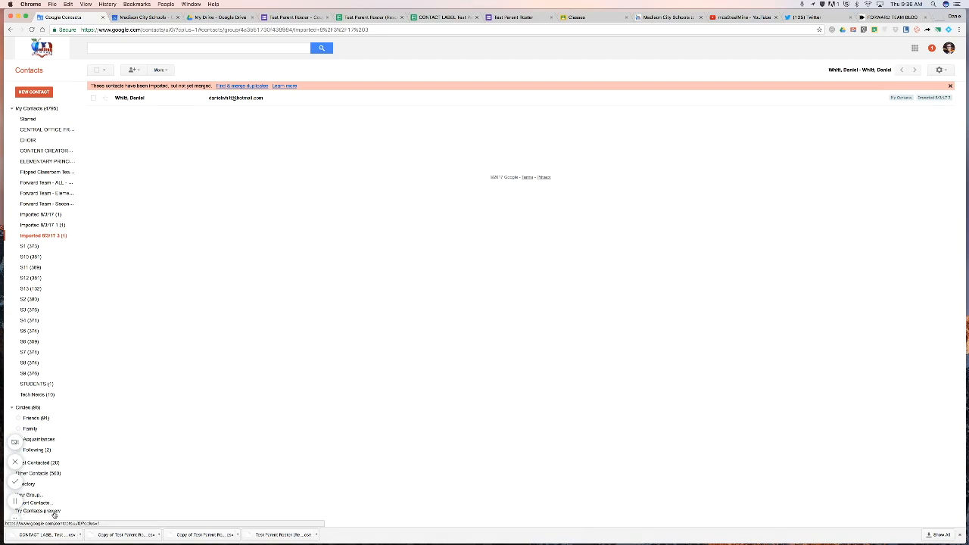
pyautogui.click(54, 514)
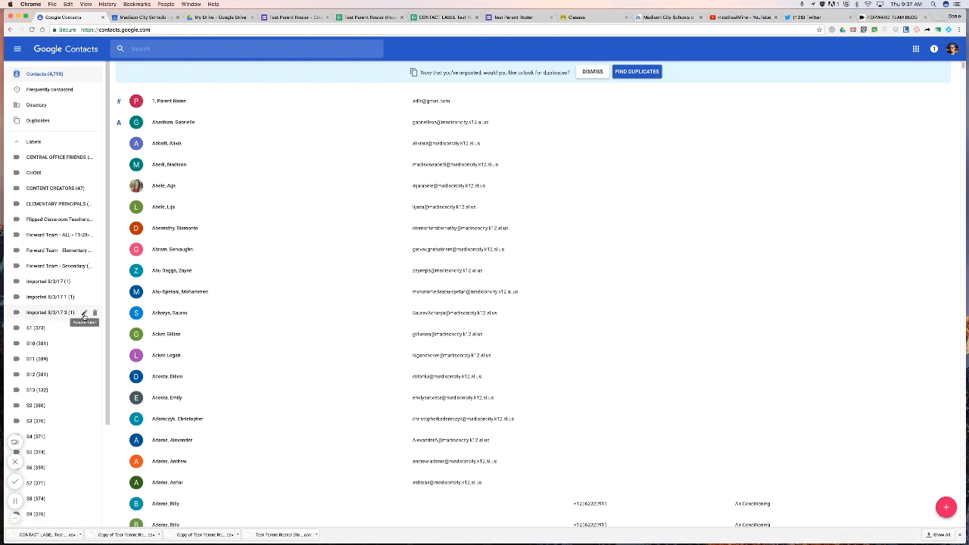
# Rename the Imported 8/3/17 3 label to '1st Grade - 2017-18' plus the teacher's surname, check its single contact, and start a new tab.
pyautogui.click(84, 313)
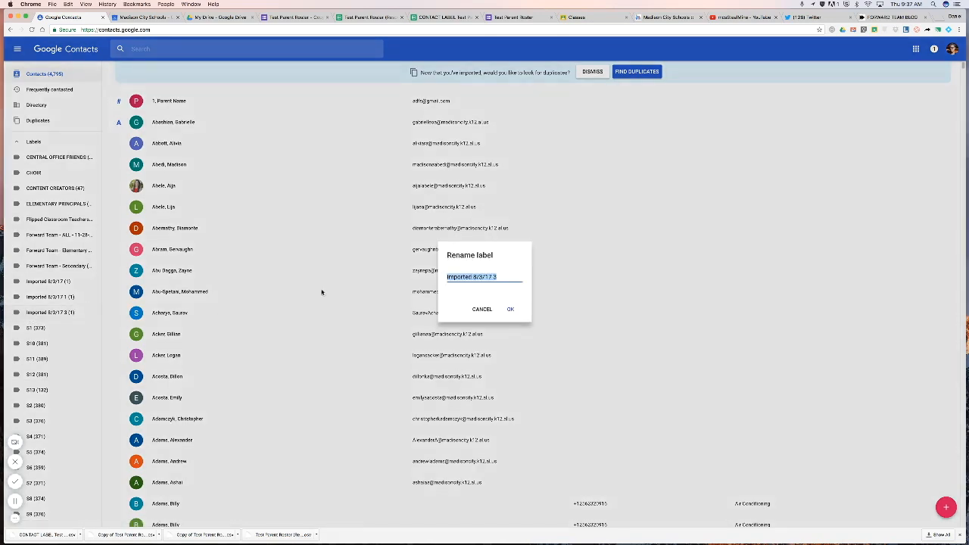
pyautogui.write('1st Grade - 2017-18 - W')
pyautogui.write('HITT')
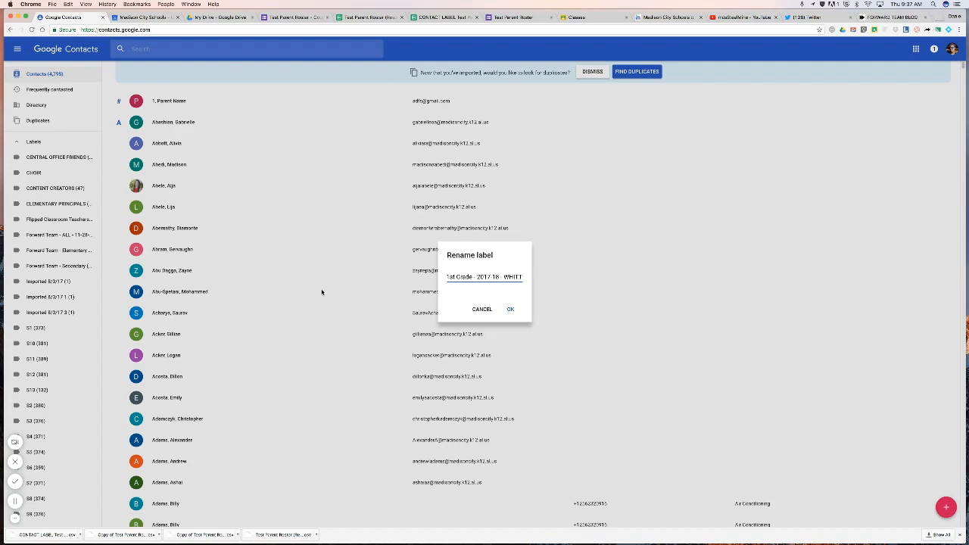
pyautogui.click(510, 308)
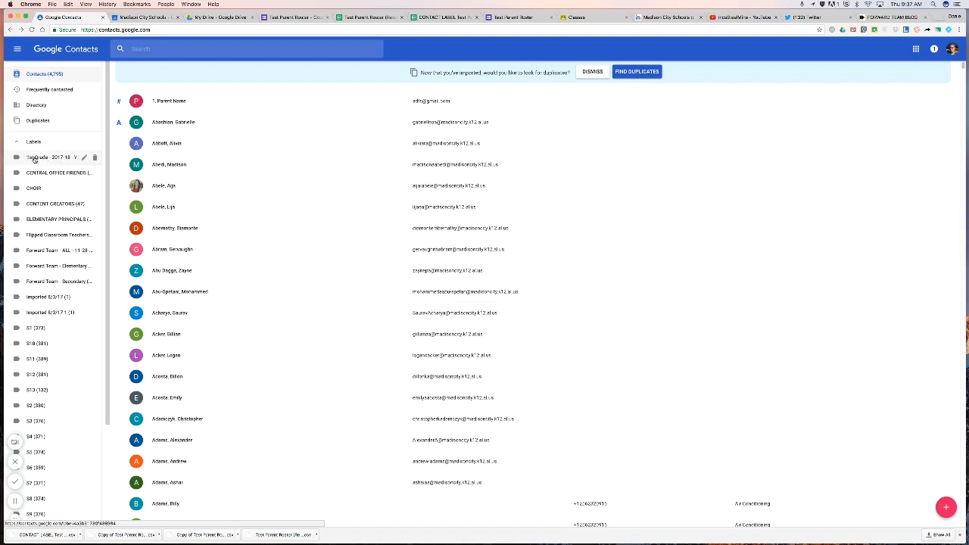
pyautogui.click(63, 161)
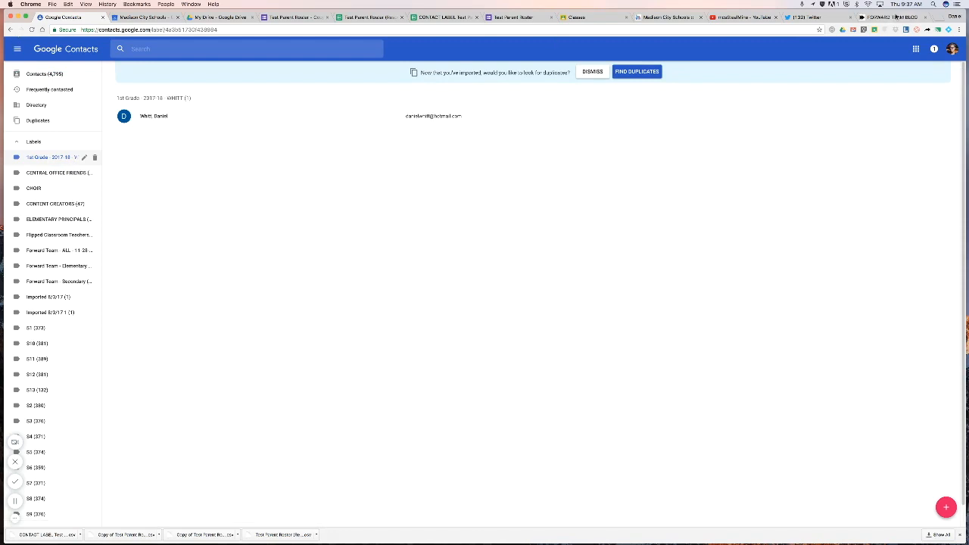
pyautogui.click(936, 17)
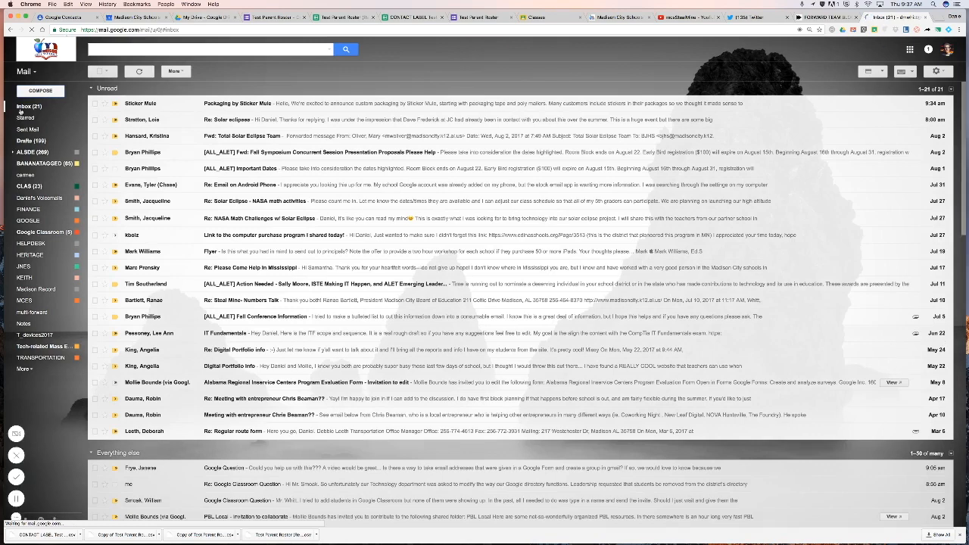
# Compose a full-screen Gmail message with the 1st Grade - 2017-18 label as its Bcc recipient.
pyautogui.click(40, 91)
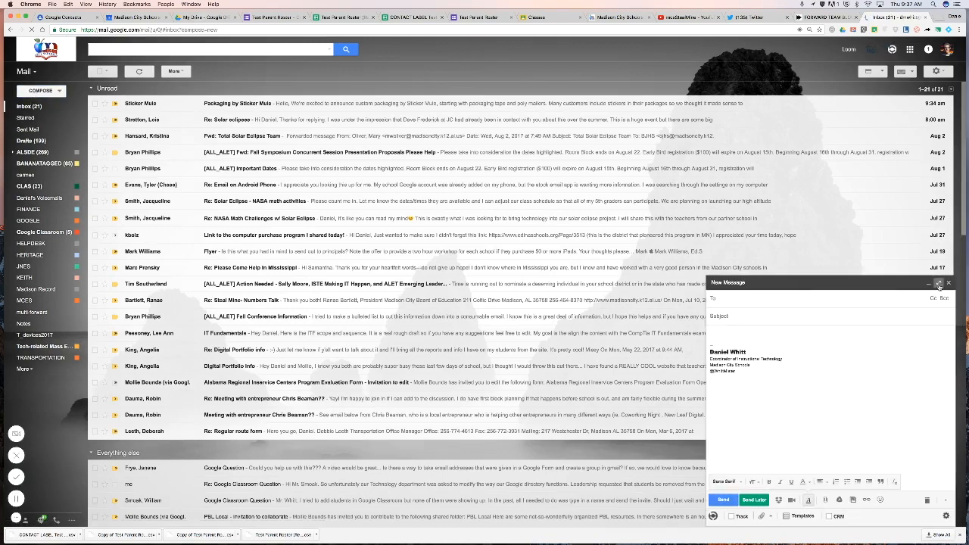
pyautogui.click(938, 283)
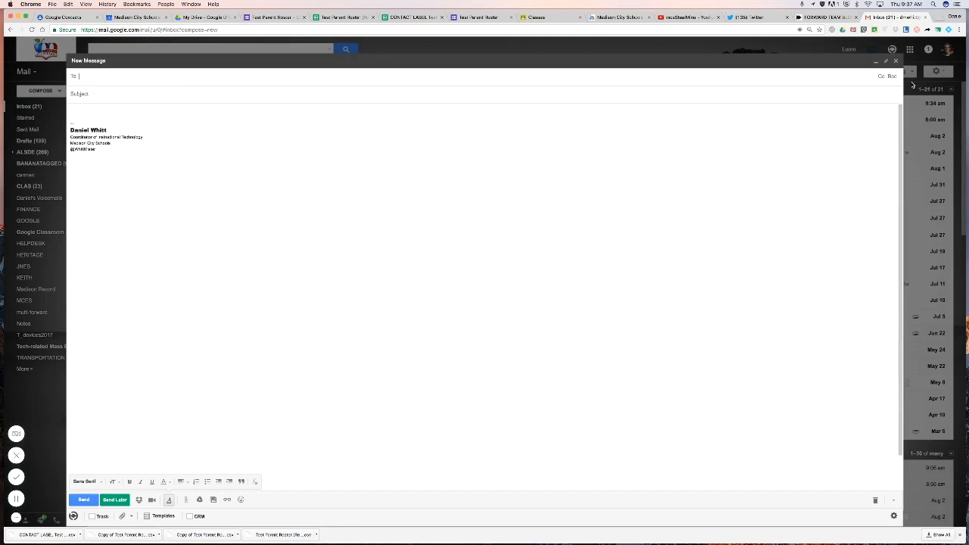
pyautogui.click(893, 77)
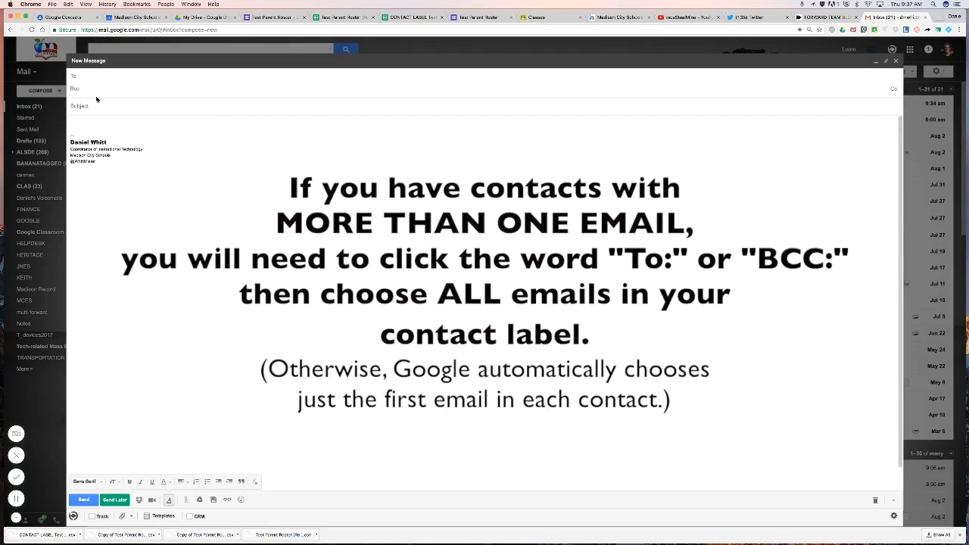
pyautogui.write('1')
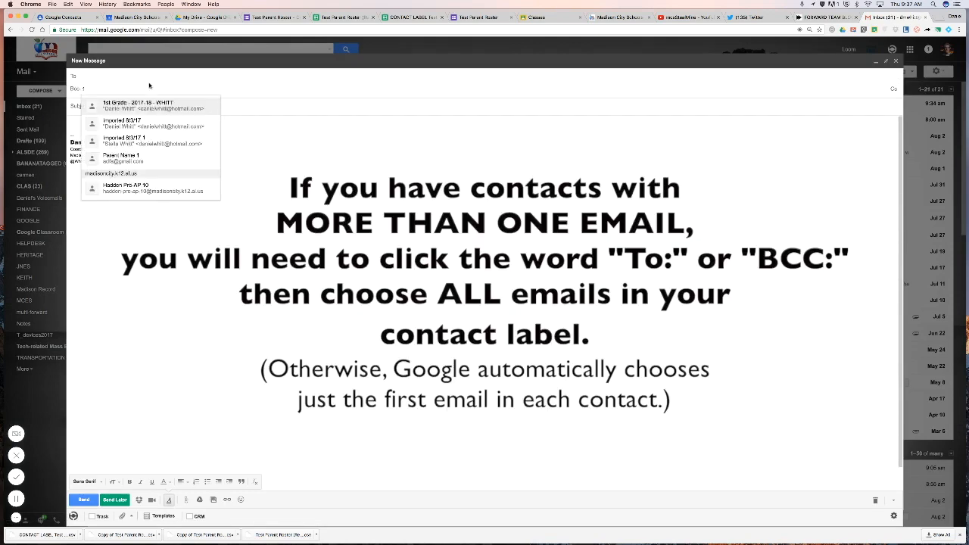
pyautogui.write('st')
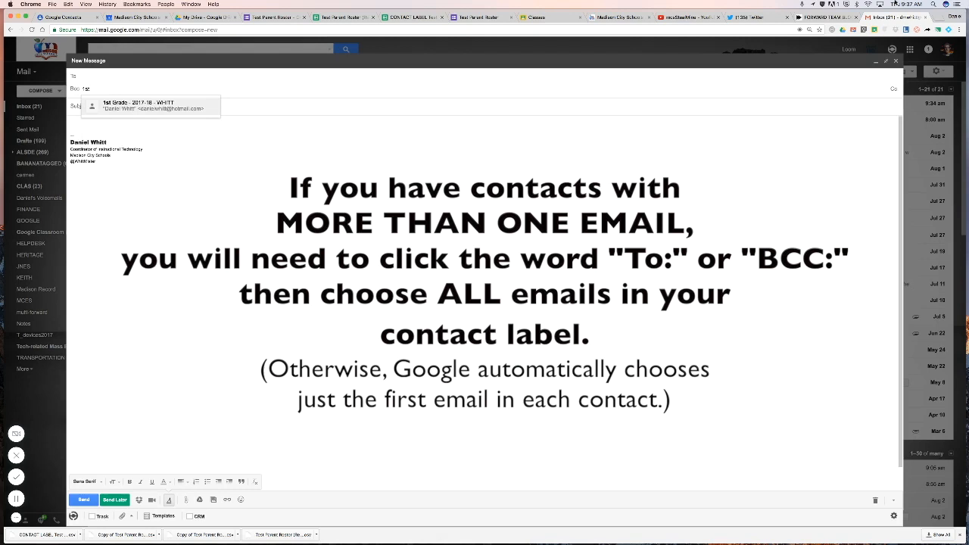
pyautogui.click(122, 103)
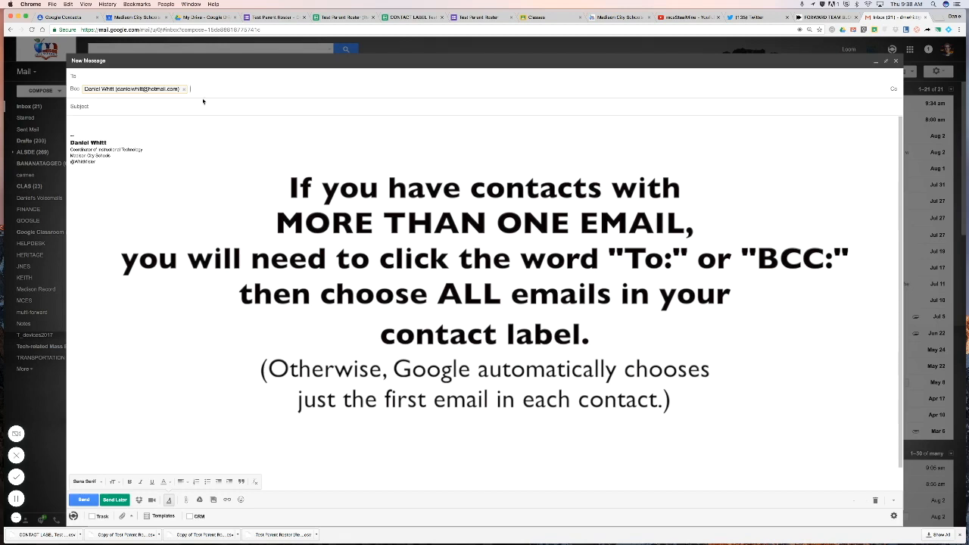
pyautogui.click(113, 114)
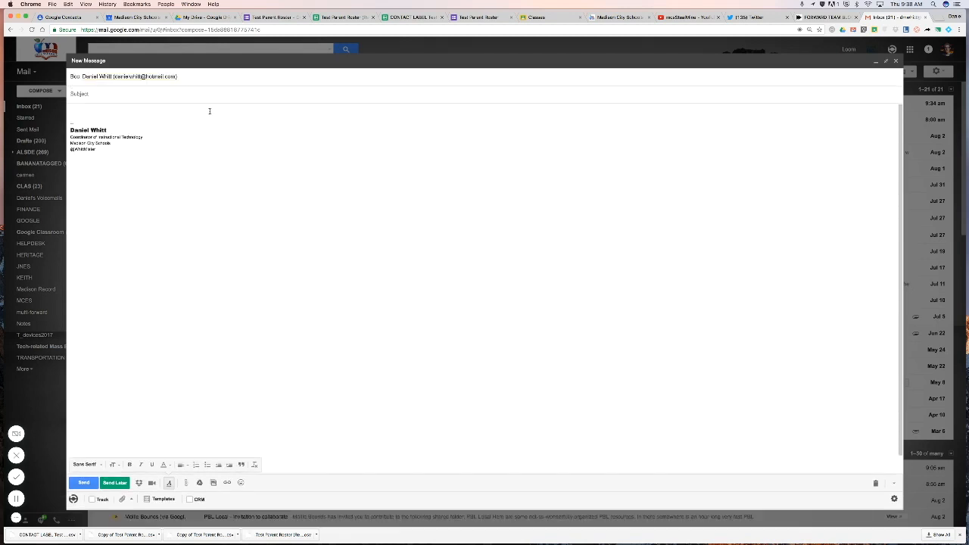